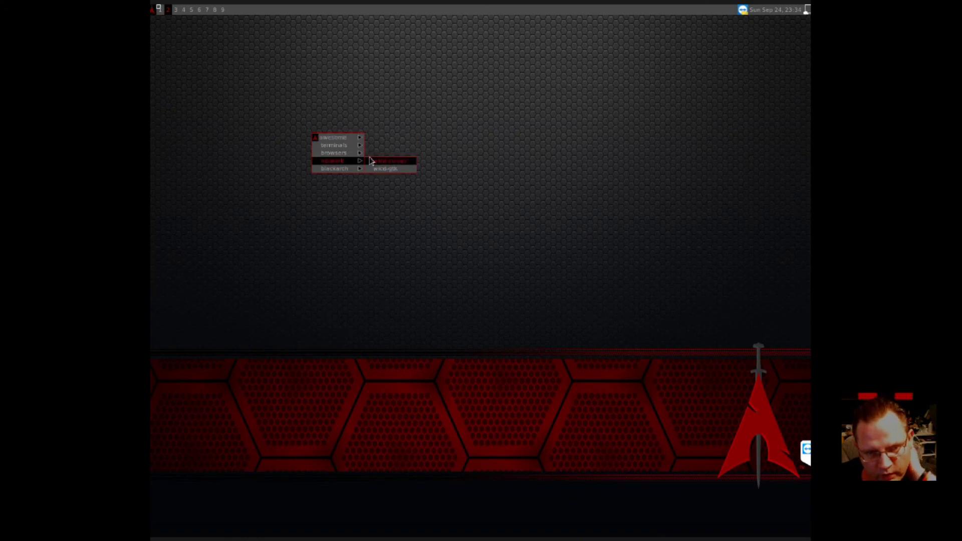
- Restart Awesome and launch two xterm terminals from the desktop menu's terminals entry
left_click(388, 153)
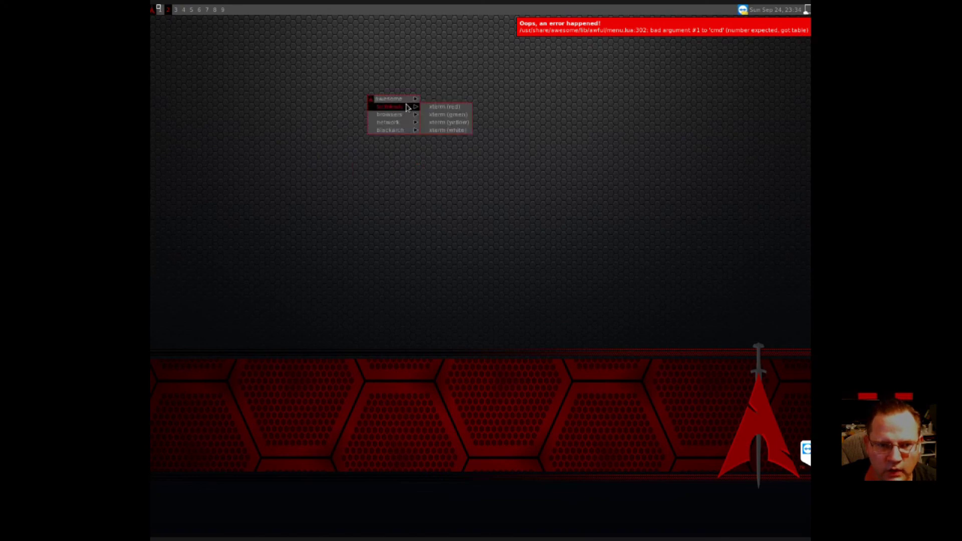
left_click(439, 116)
right_click(472, 98)
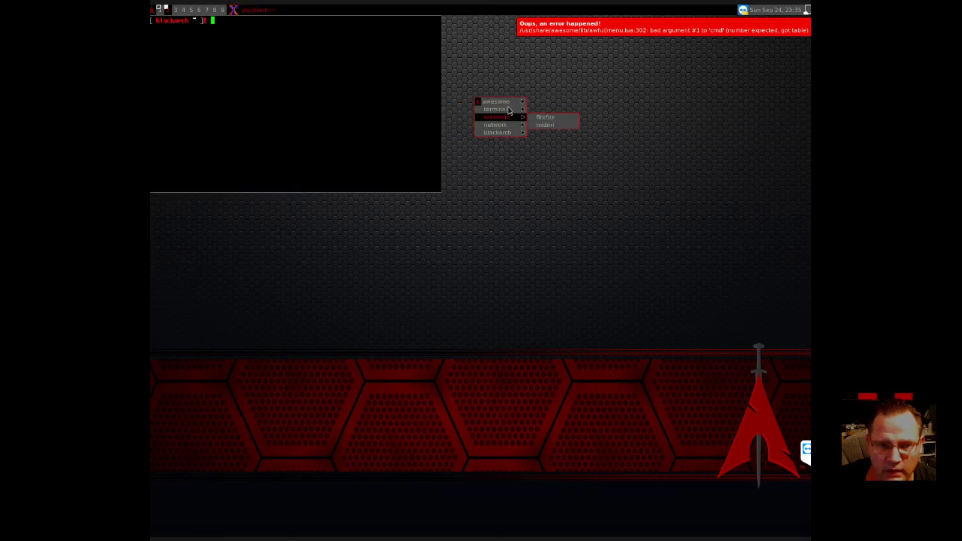
left_click(553, 116)
- Bring up the desktop menu to start Firefox from browsers
right_click(515, 151)
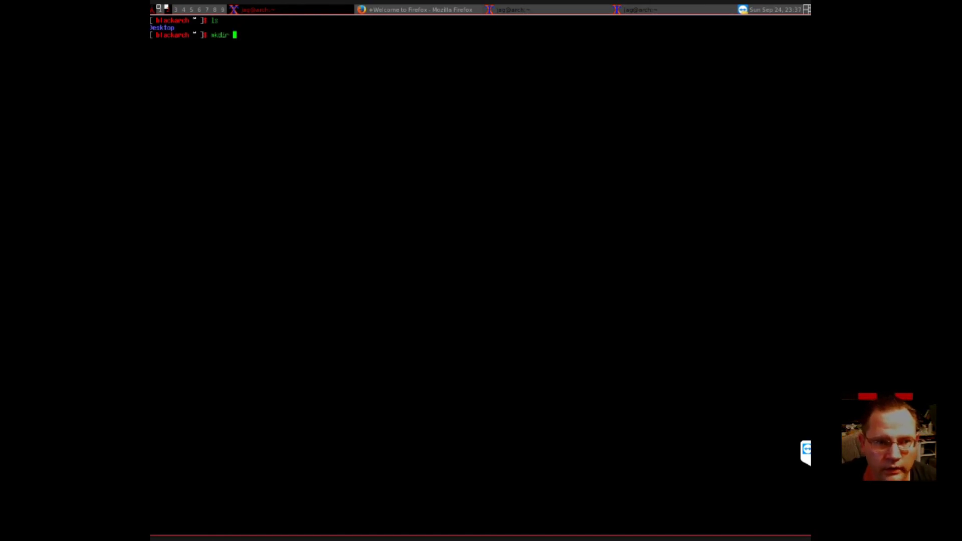
- Make an awesome folder and recursively git clone copycat-killer/awesome-copycats.git into it
type("awesome")
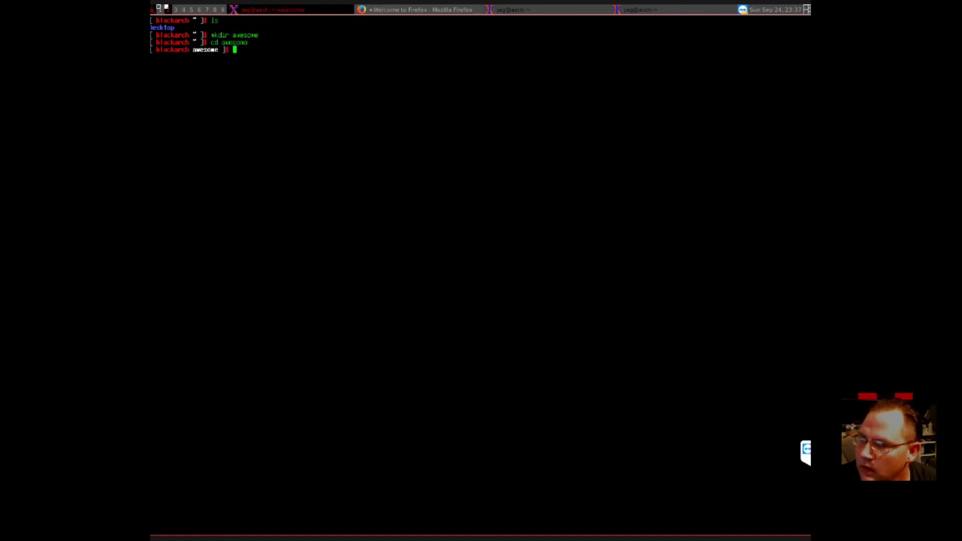
type("git clone ")
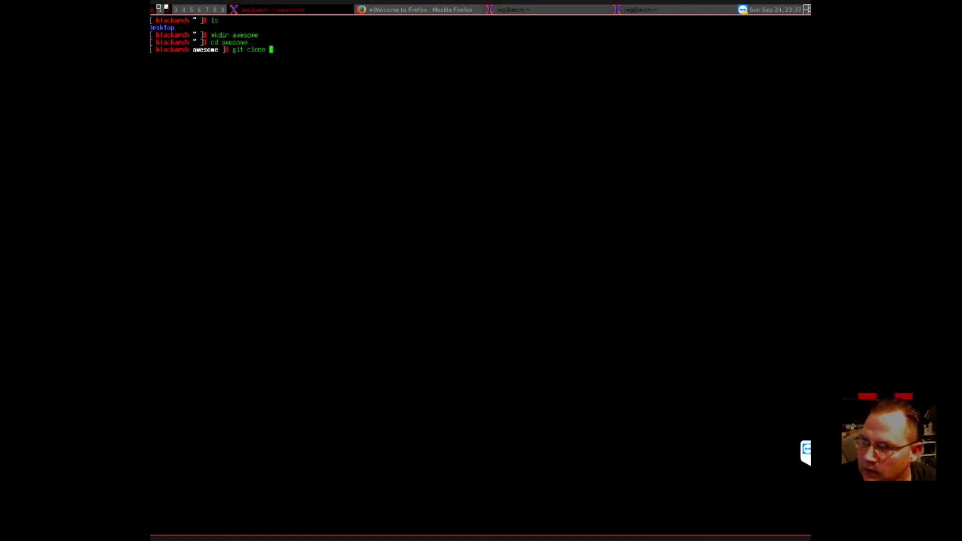
type("--recur")
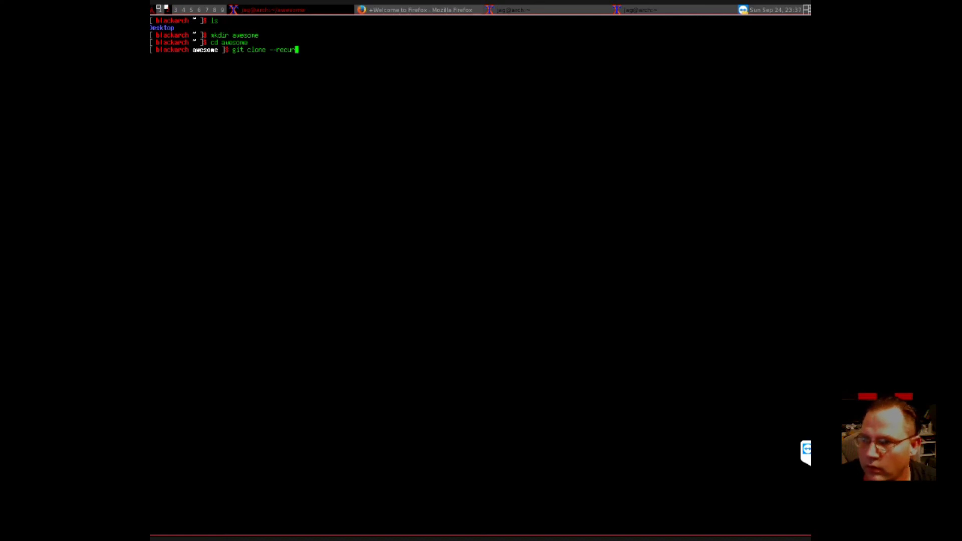
type("sive http")
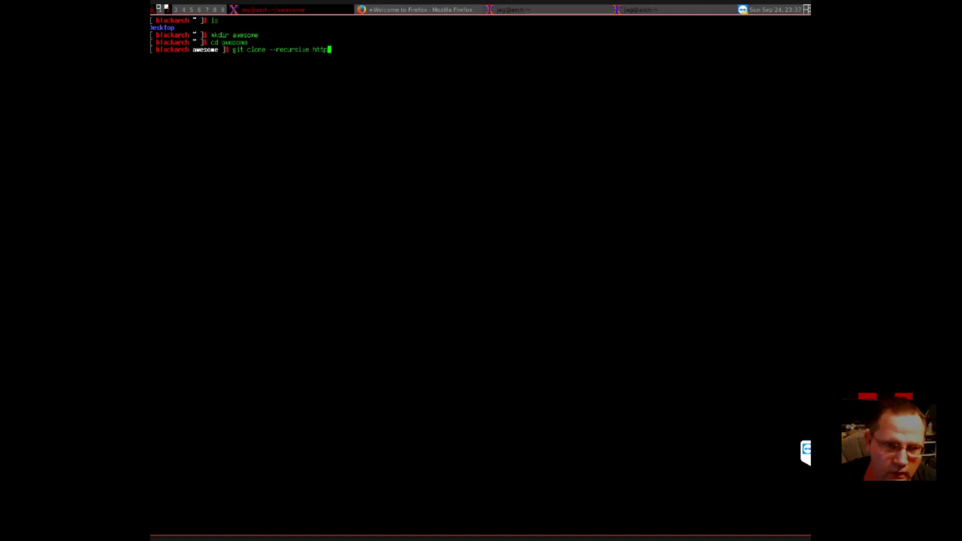
type("s:/")
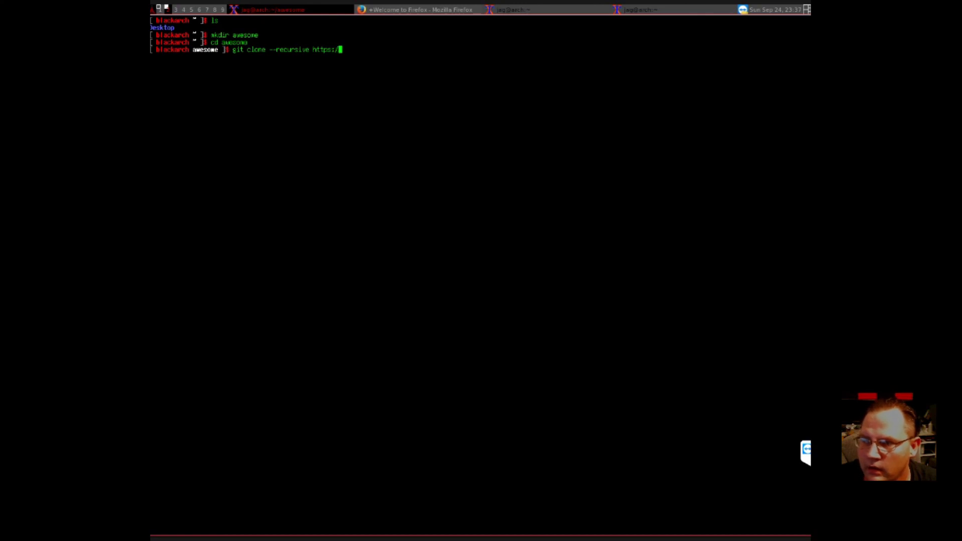
type("/github")
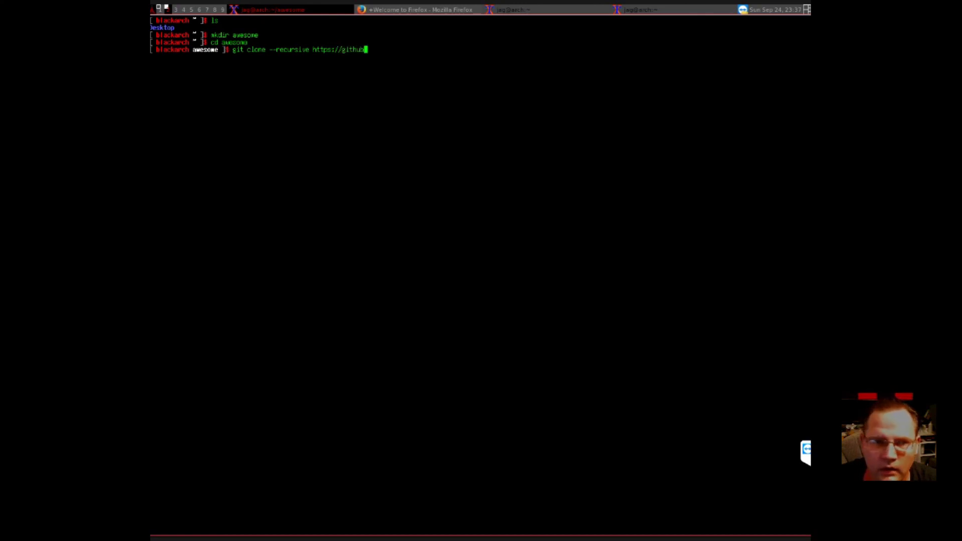
type(".com/c")
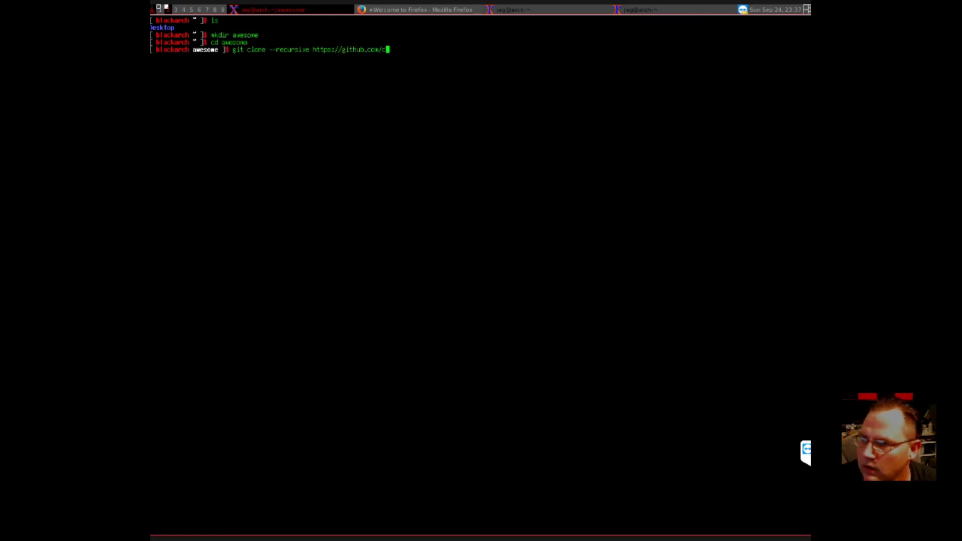
type("opycat")
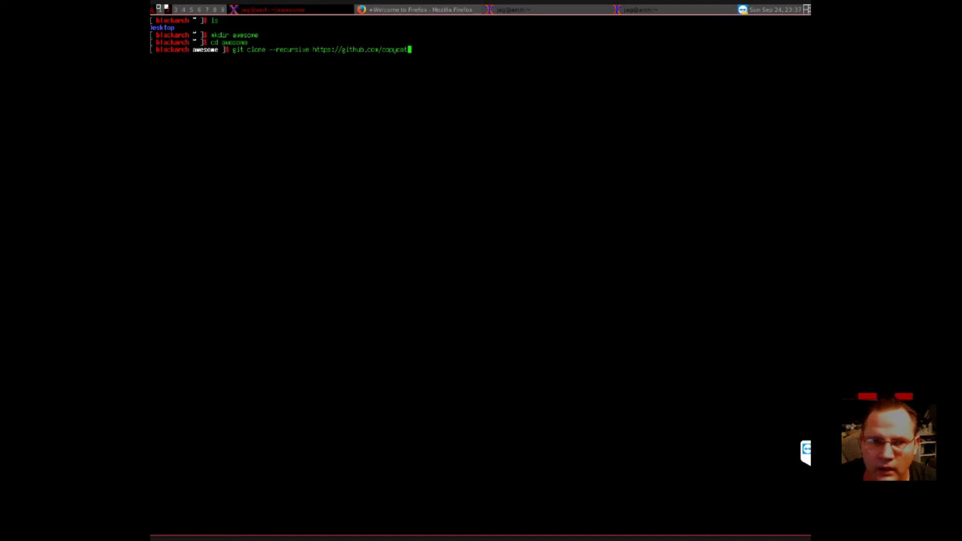
type("-killer")
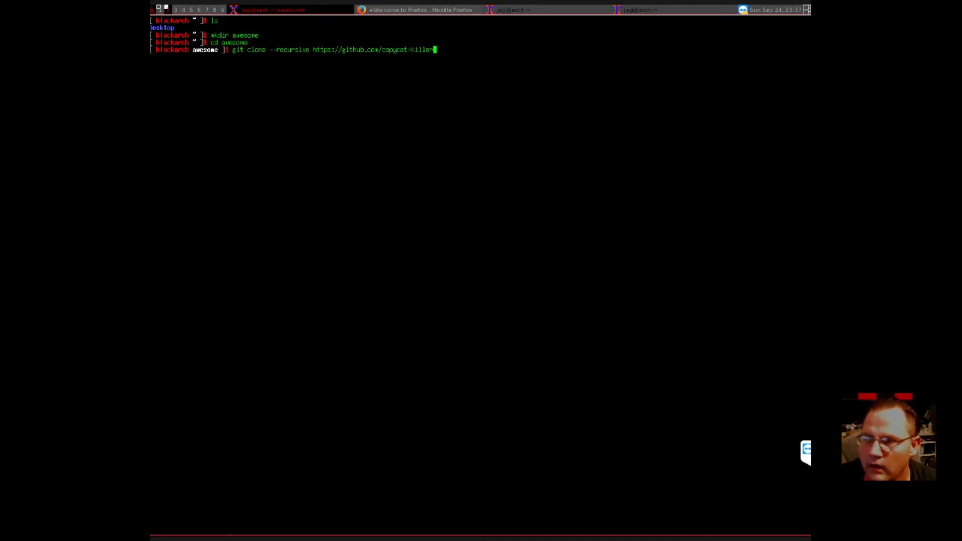
type("/awesome")
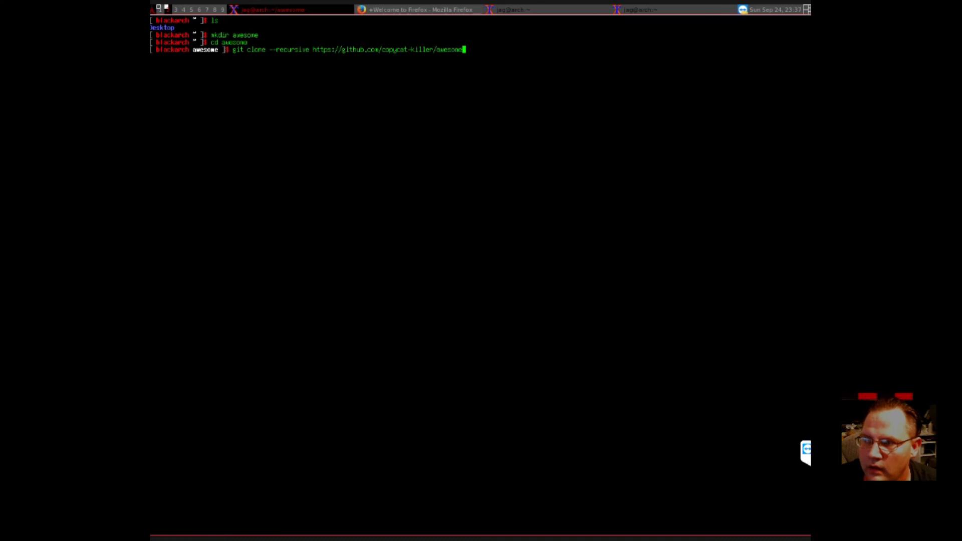
type("-copycat")
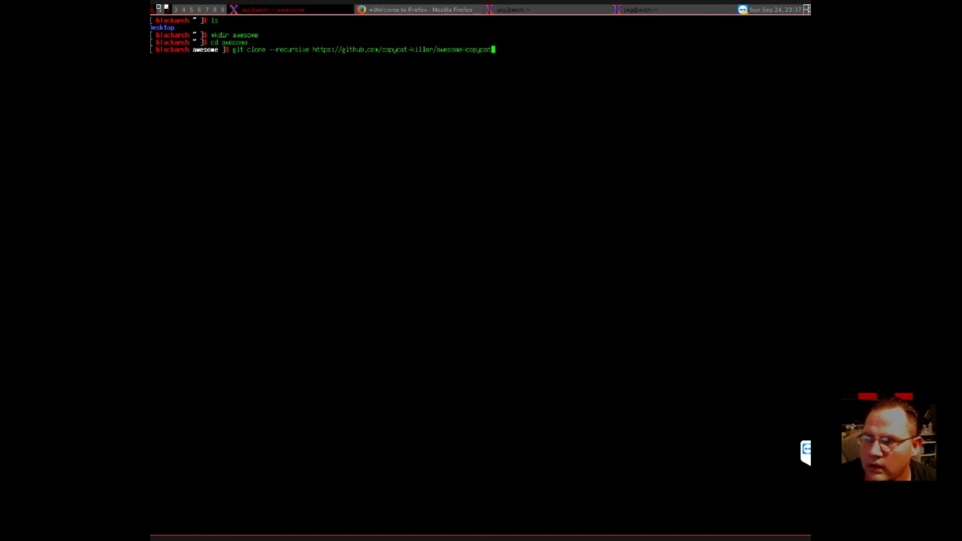
type("s.git")
key("Return")
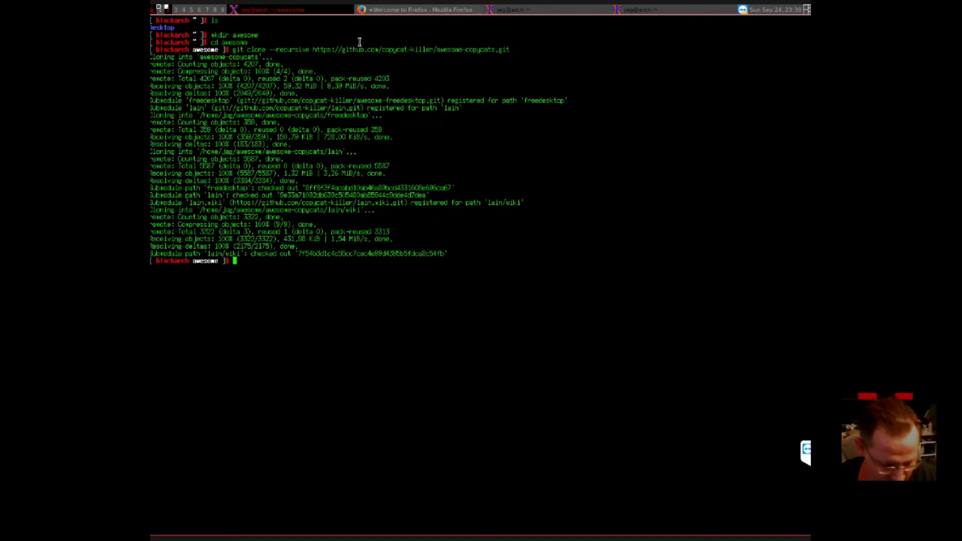
- Return to the home directory and create ~/.config/awesome with mkdir
type("cd ..")
key("Return")
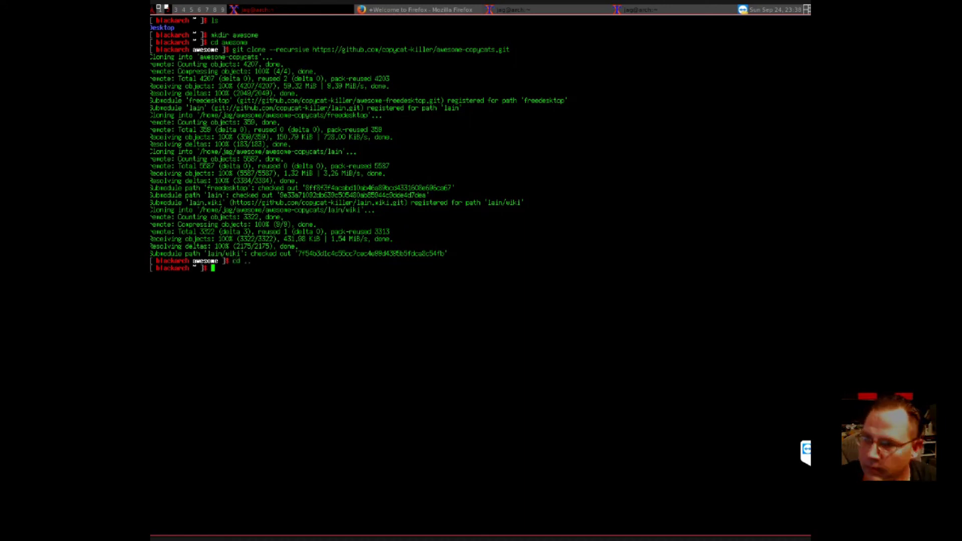
type("mkdir")
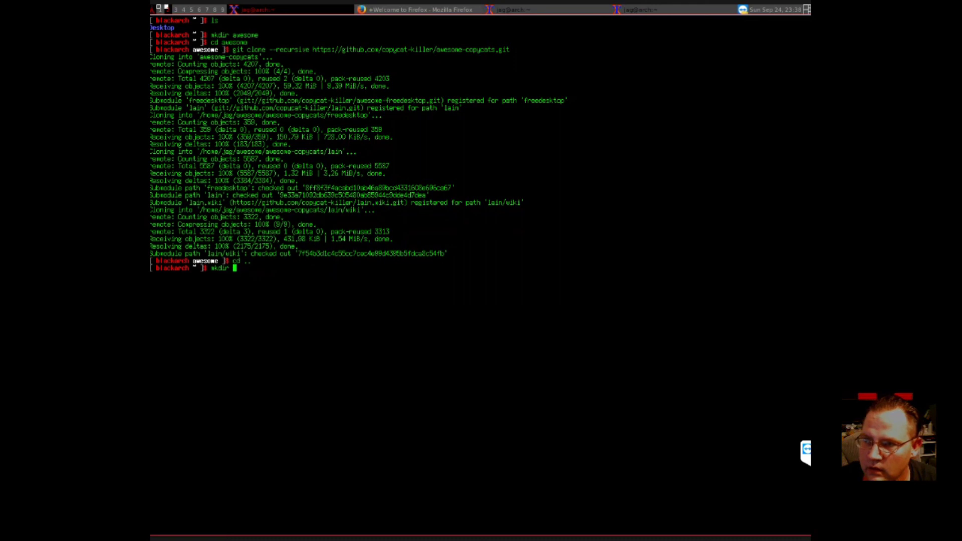
type(" ~/.")
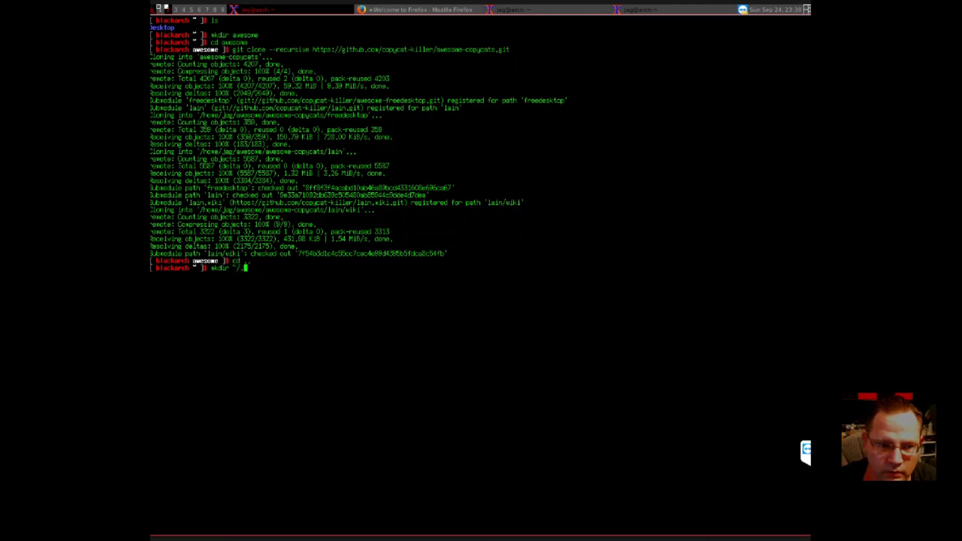
type("config")
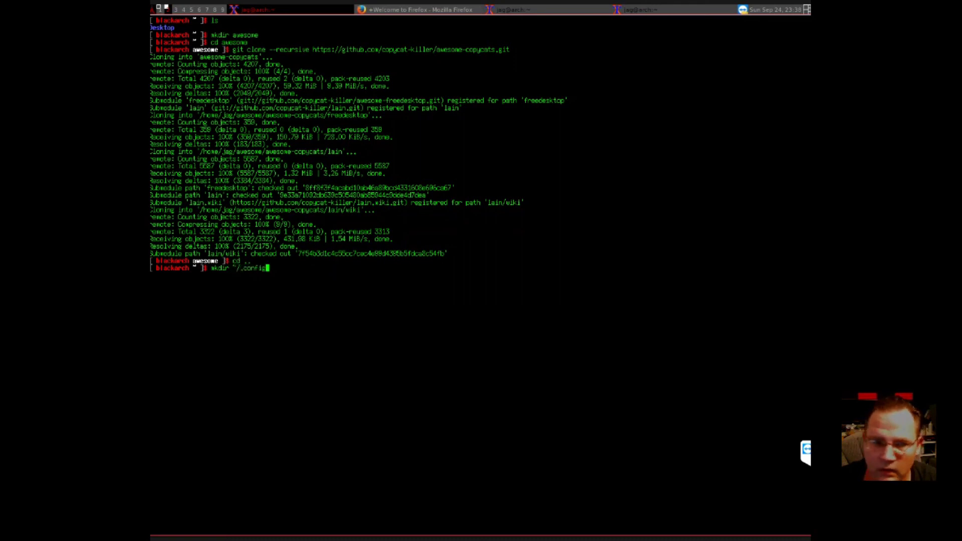
key("Return")
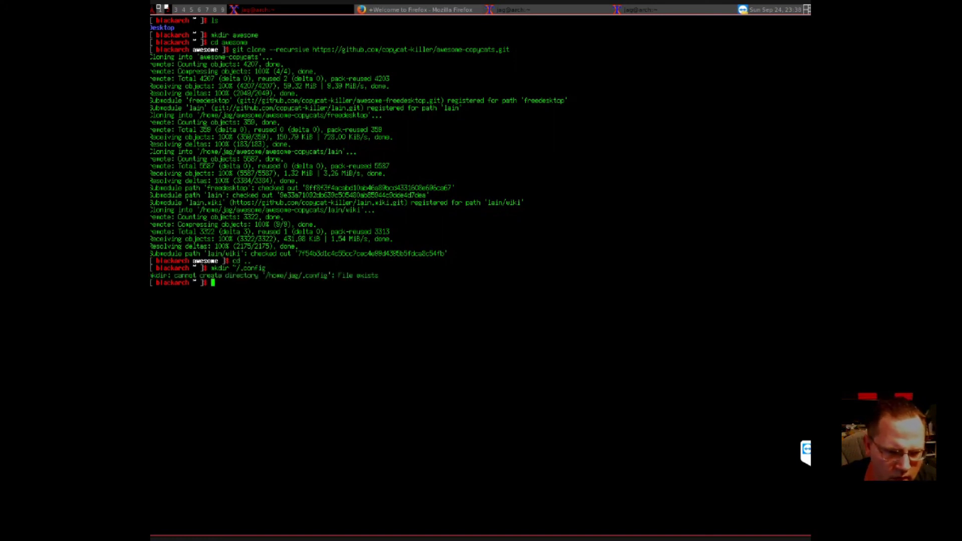
key("Up")
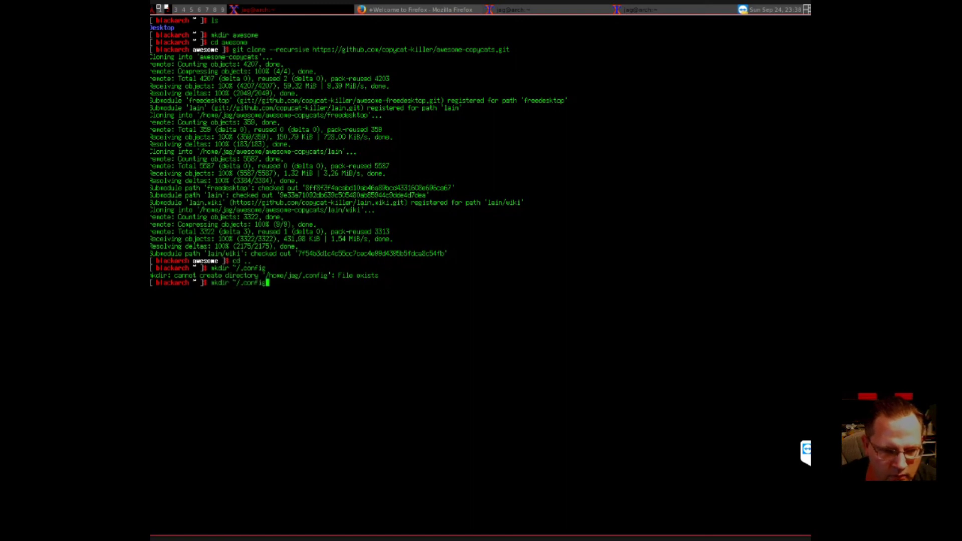
type("/")
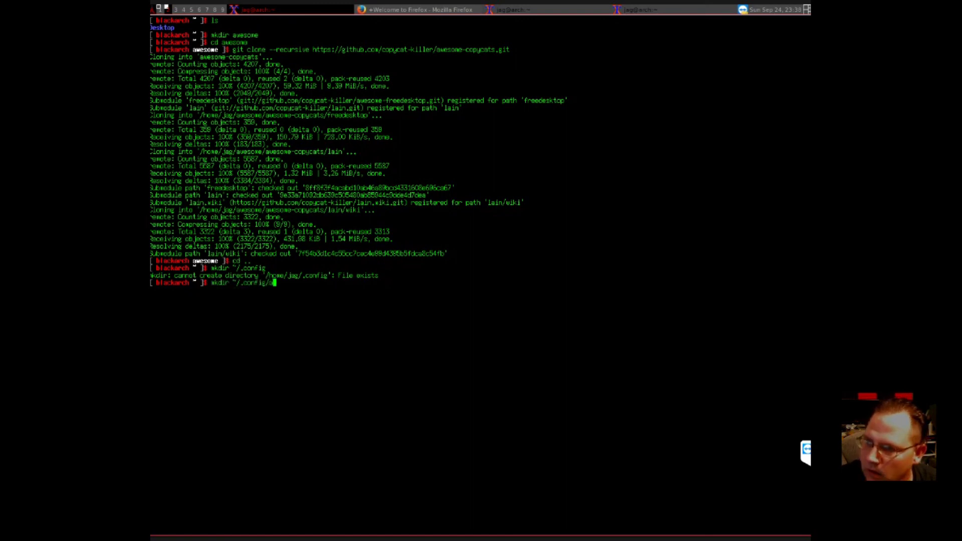
type("awesome")
key("Return")
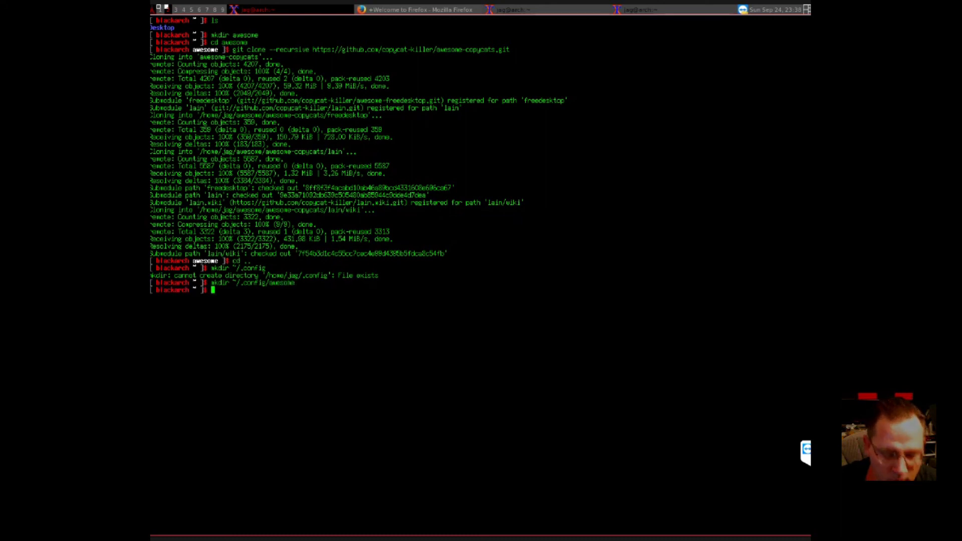
- Navigate up to the root directory and back into /home
type("cd ..")
key("Return")
type("cd .")
key("Return")
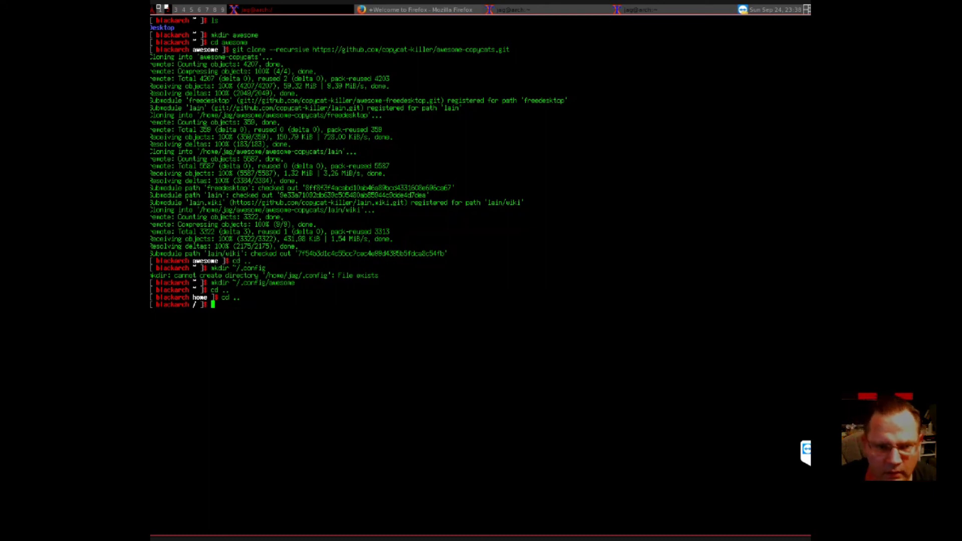
type("mv")
key("Return")
type("cd")
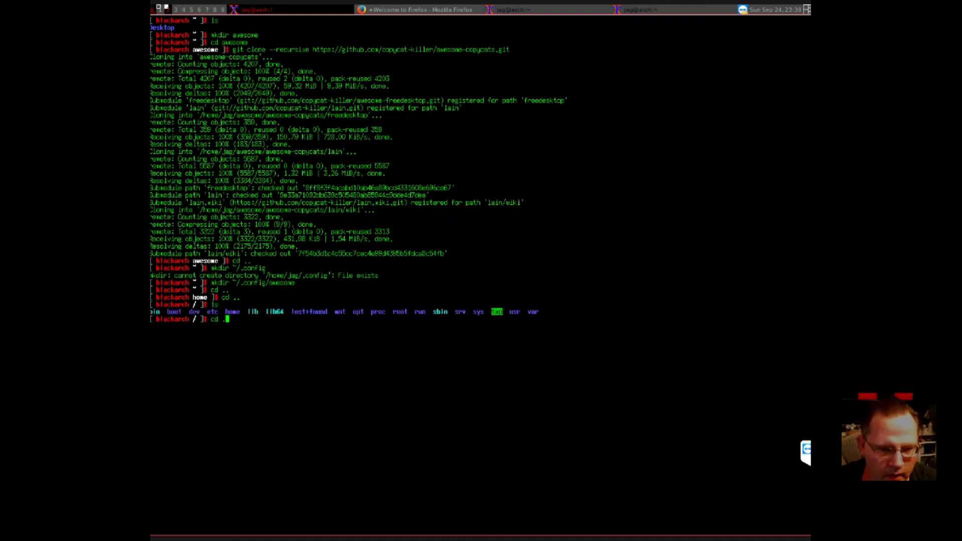
type(" home")
key("Return")
- List the home folder and change into the awesome folder holding the clone
type("ls")
key("Return")
type("cd jag")
key("Return")
type("mv -bv")
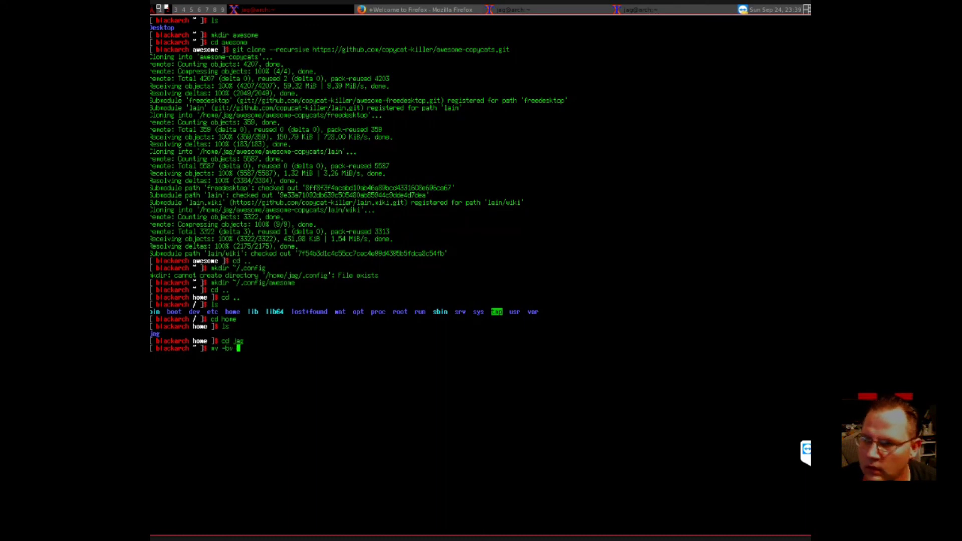
type(" awesome-")
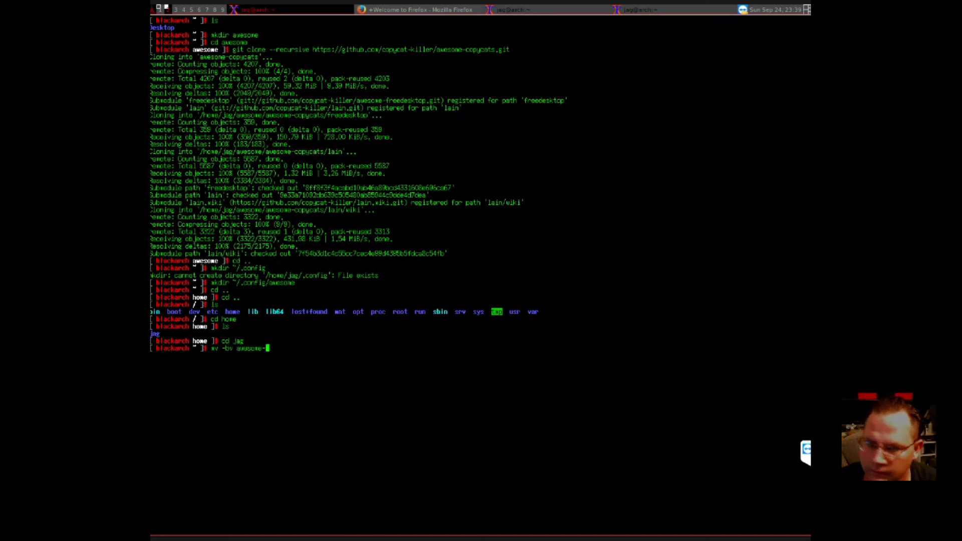
key("BackSpace")
key("BackSpace")
key("BackSpace")
key("BackSpace")
key("BackSpace")
key("BackSpace")
key("BackSpace")
key("BackSpace")
key("BackSpace")
key("BackSpace")
key("BackSpace")
key("BackSpace")
key("BackSpace")
key("BackSpace")
type("ls")
key("Return")
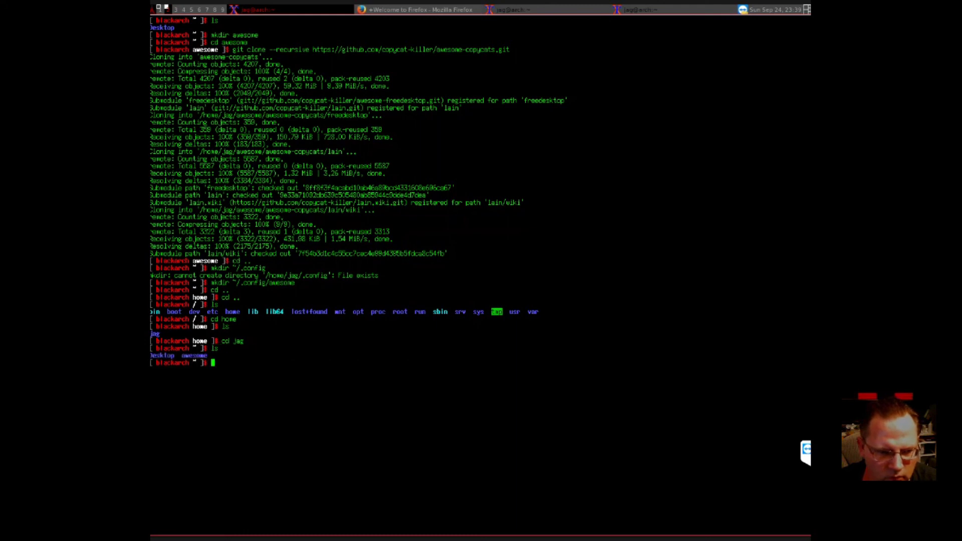
type("cd awesom")
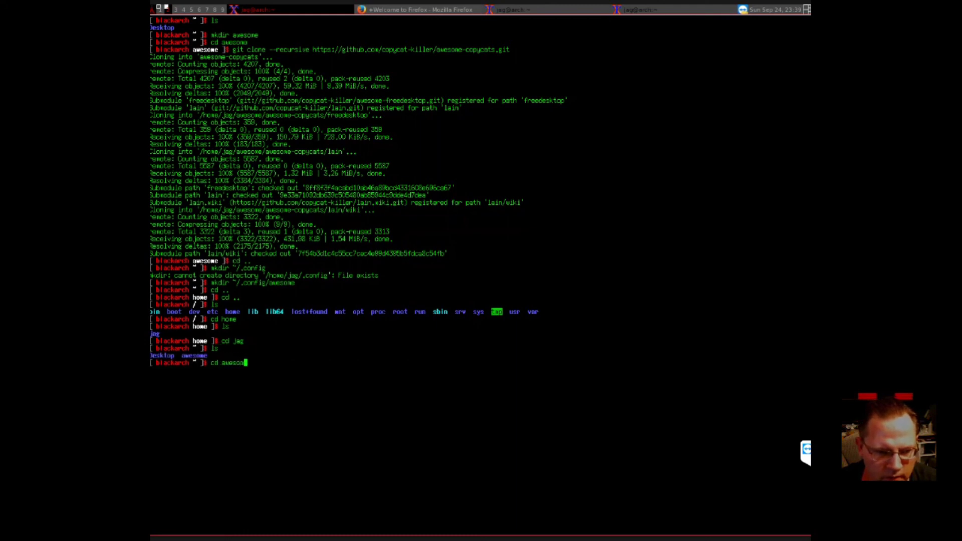
type("e")
key("Return")
- Run mv -bv awesome-copycats/* ~/.config/awesome/ to relocate all cloned files
type("mv -bv aw")
key("Tab")
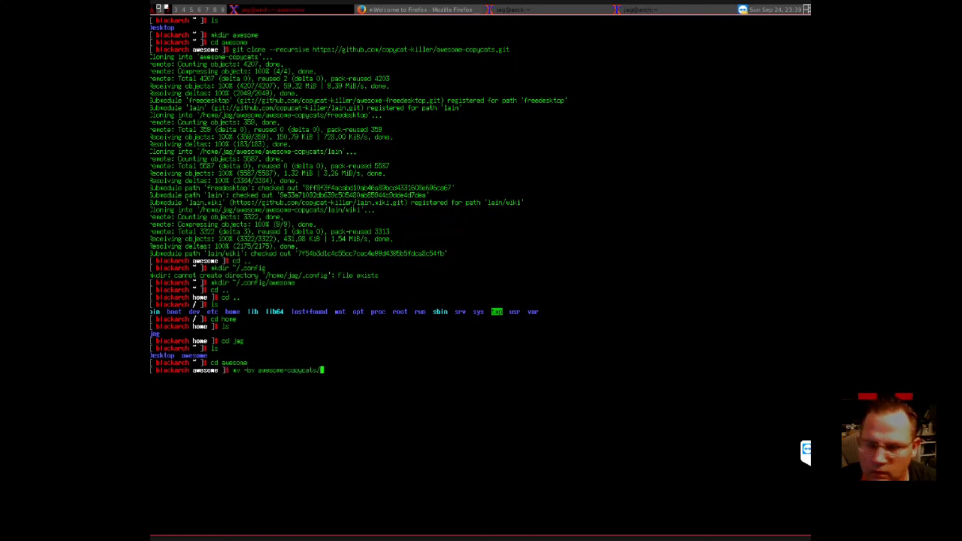
type("* ")
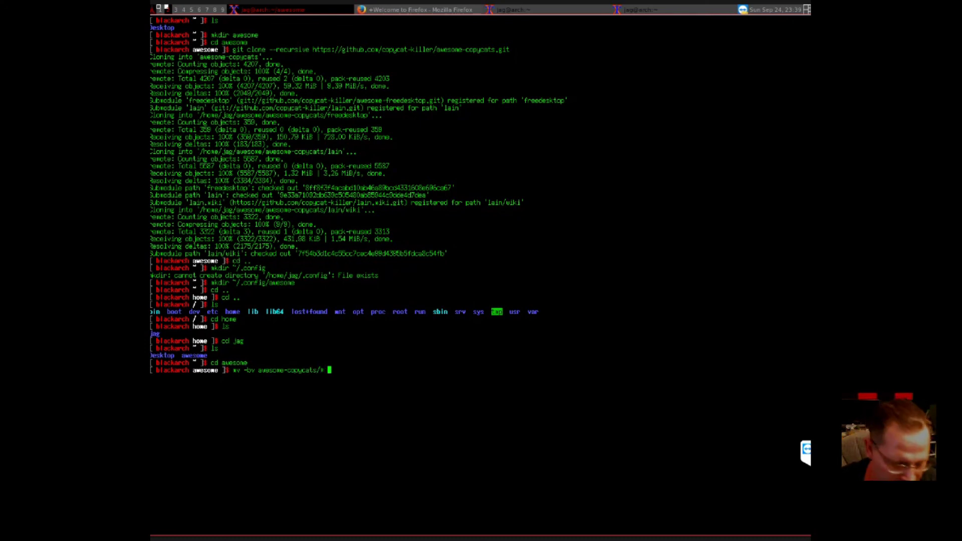
type("~/.config/")
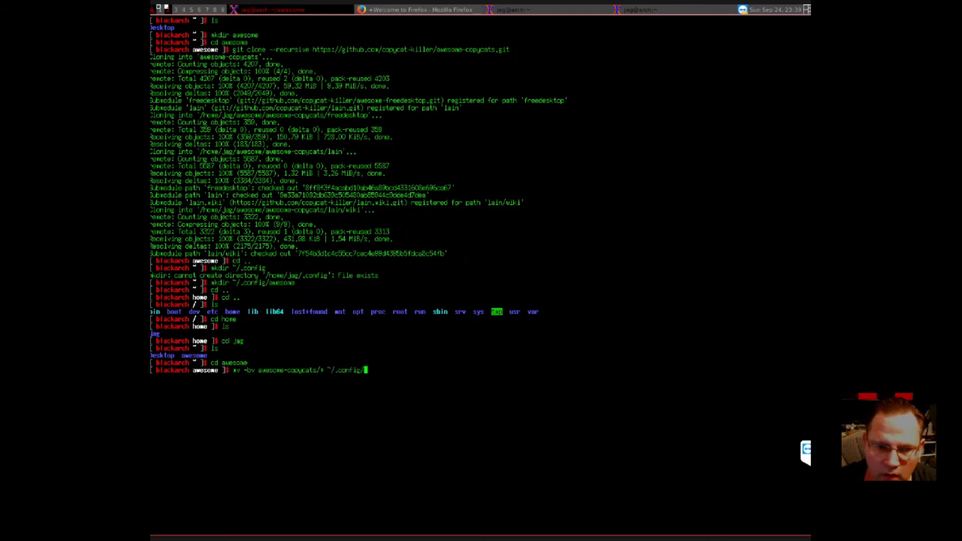
key("Tab")
key("Tab")
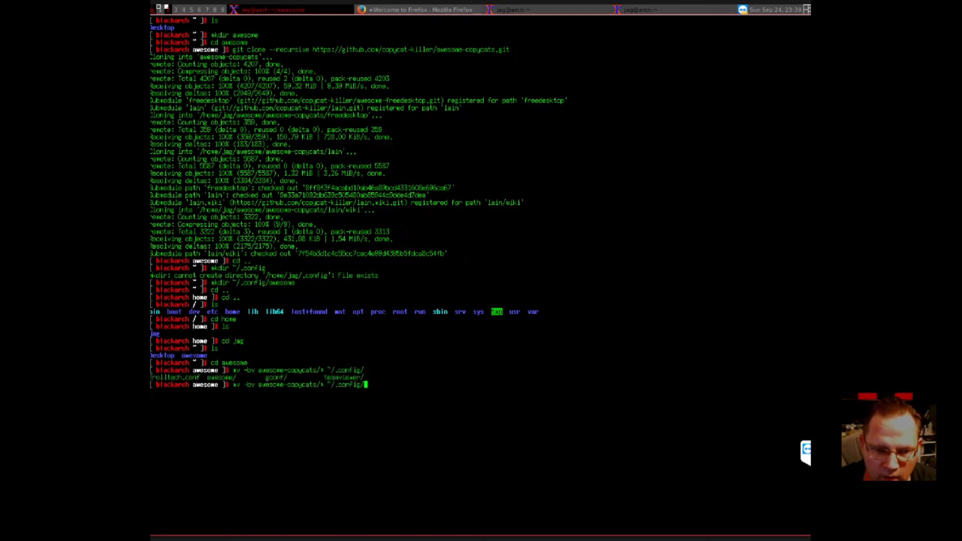
type("aw")
key("Tab")
key("Return")
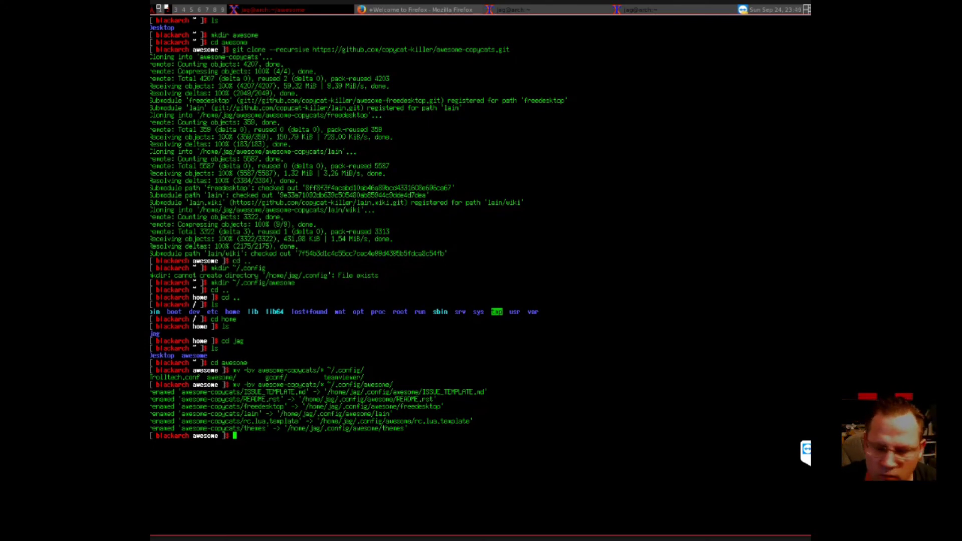
- Change into ~/.config/awesome and copy rc.lua.template to rc.lua
type("cd ~/.config/aw")
key("Tab")
key("Return")
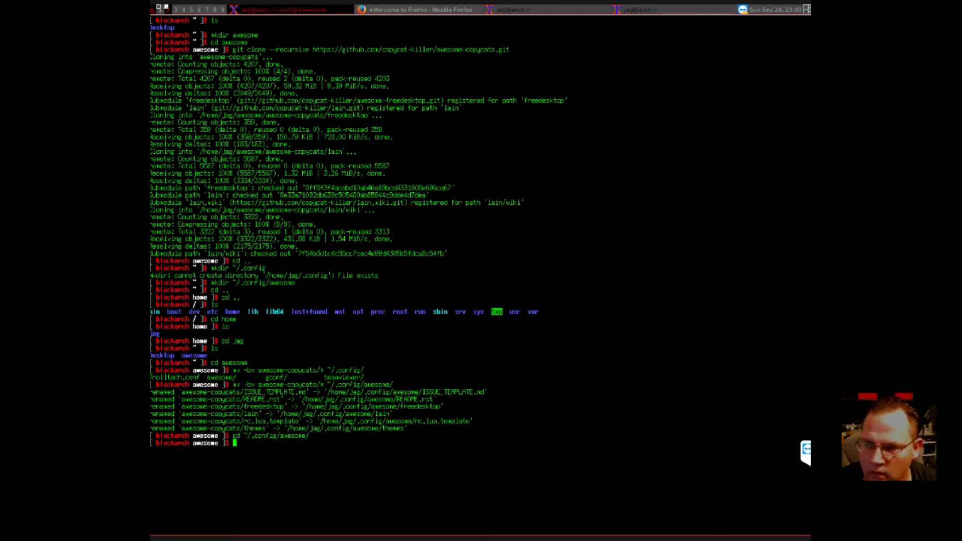
type("cp ")
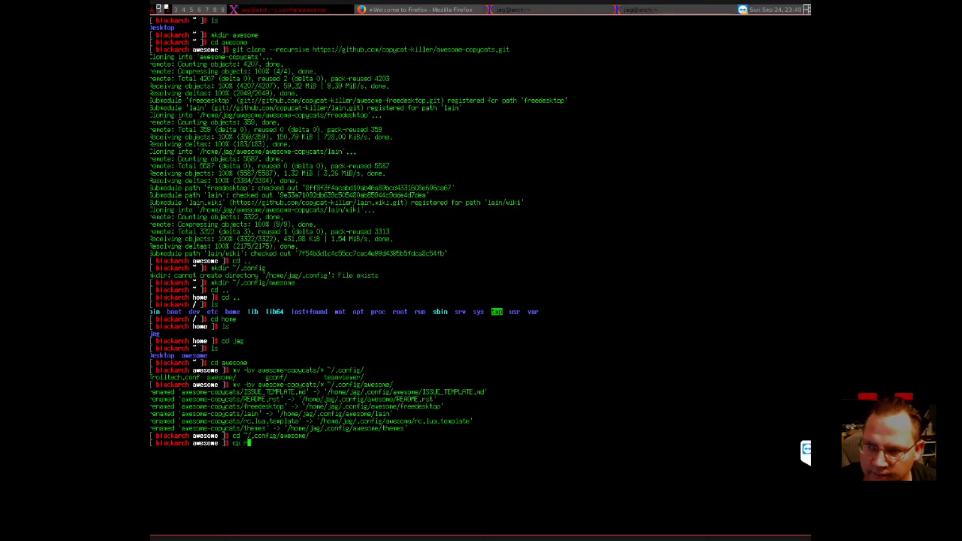
type("rc.lua.temp")
key("Tab")
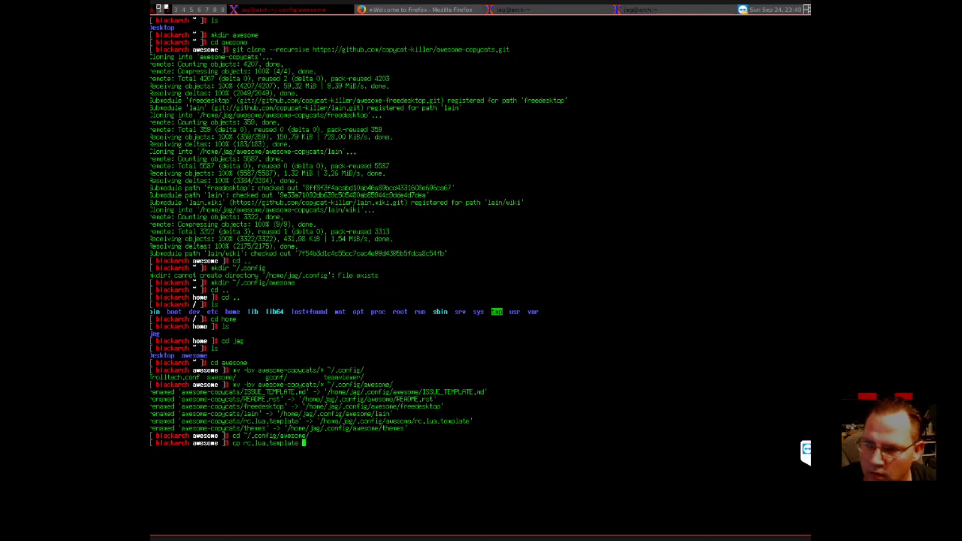
type("rc.lua")
key("Return")
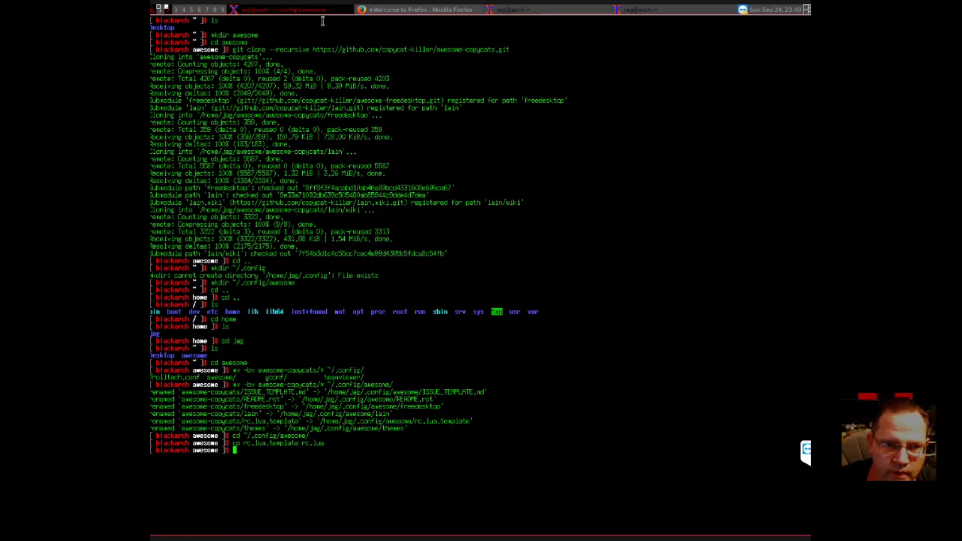
- Bring Firefox forward, then restore the three terminals tiled and focus the bottom-right one
left_click(316, 6)
left_click(291, 12)
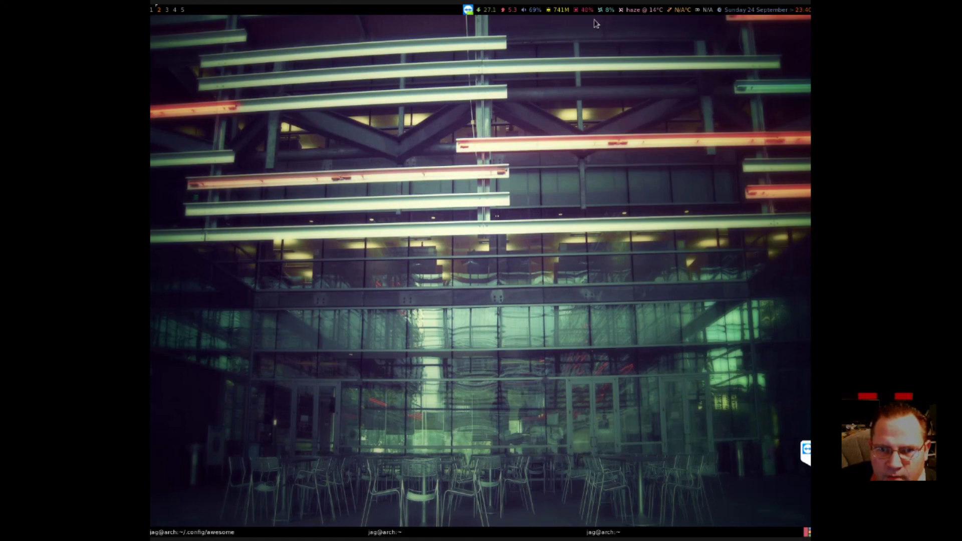
mouse_move(680, 14)
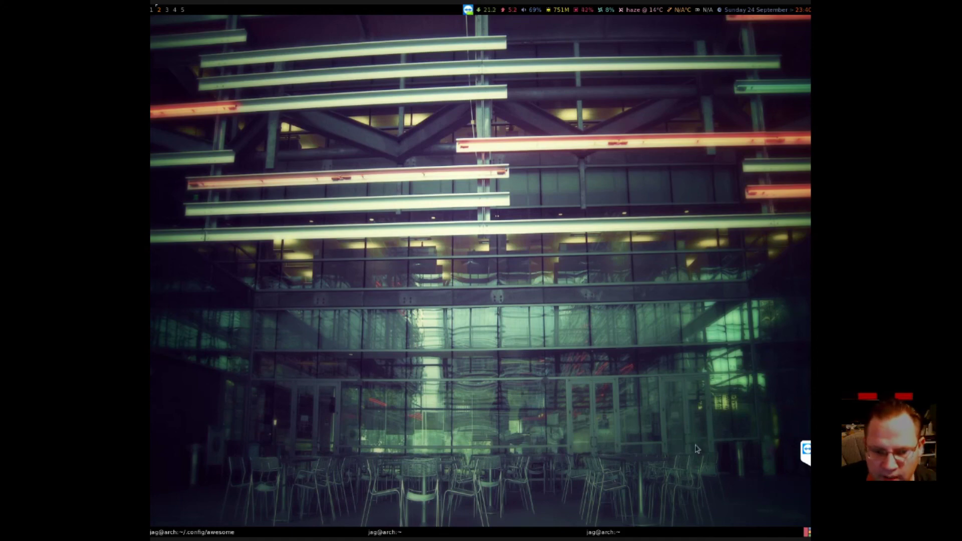
left_click(635, 540)
left_click(385, 536)
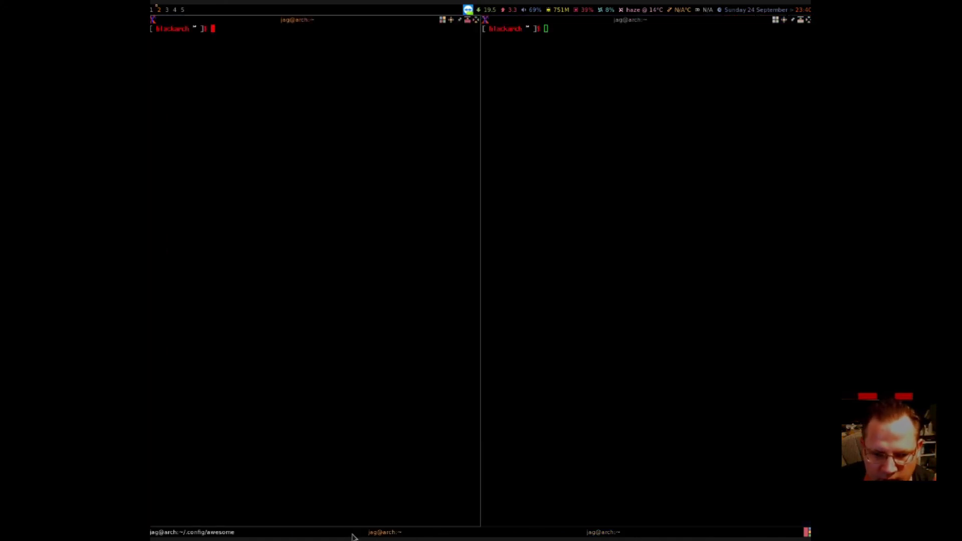
left_click(324, 536)
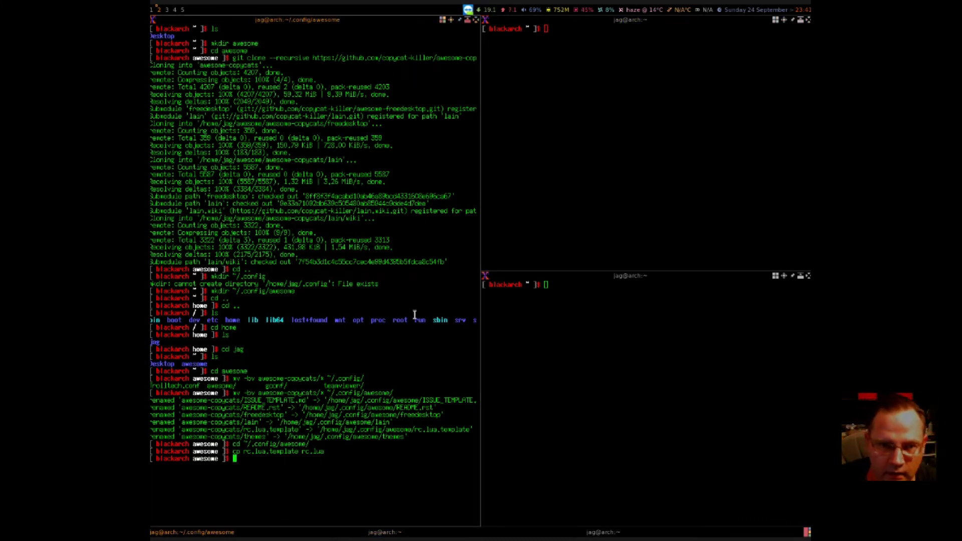
left_click(380, 535)
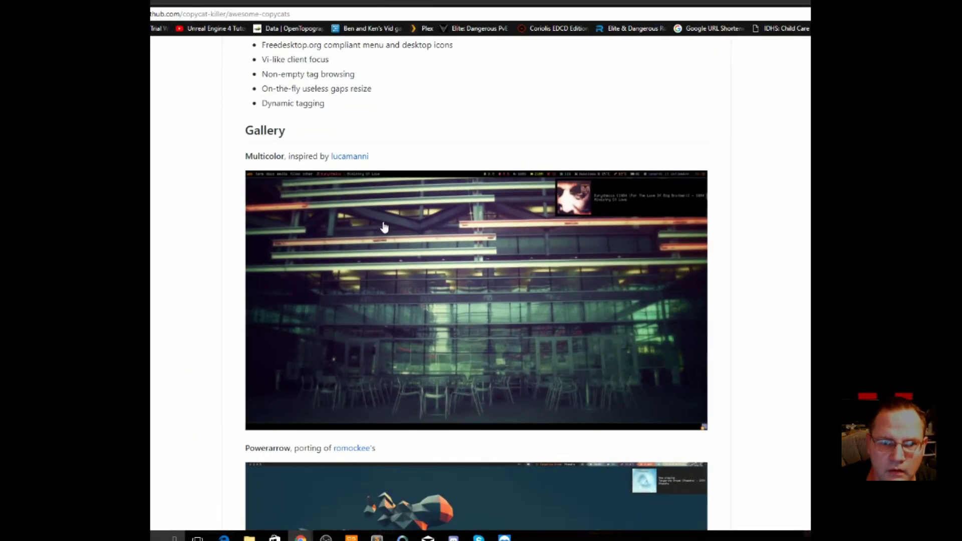
- Scroll the awesome-copycats README past the Gallery screenshots down to the Installation section
scroll(296, 177, "down", 1)
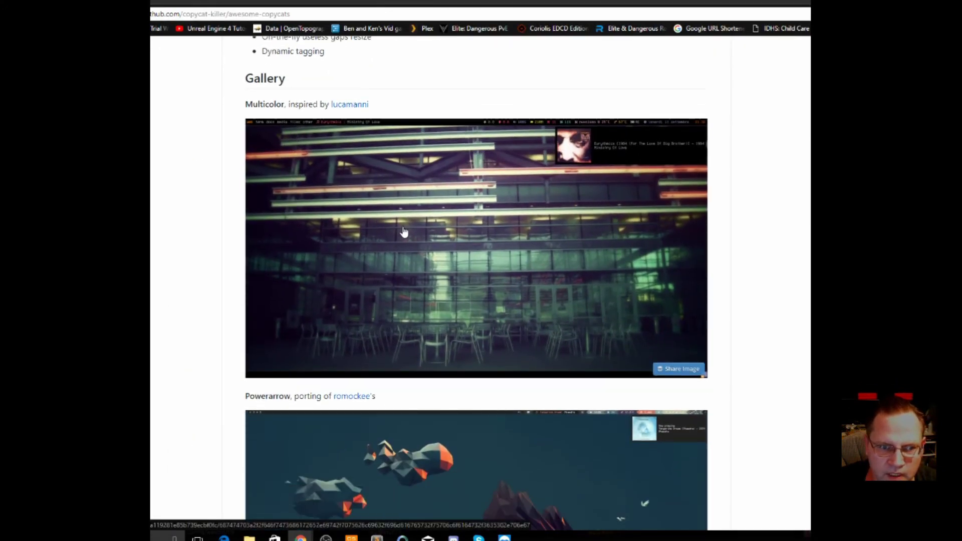
scroll(403, 233, "down", 1)
scroll(404, 235, "down", 4)
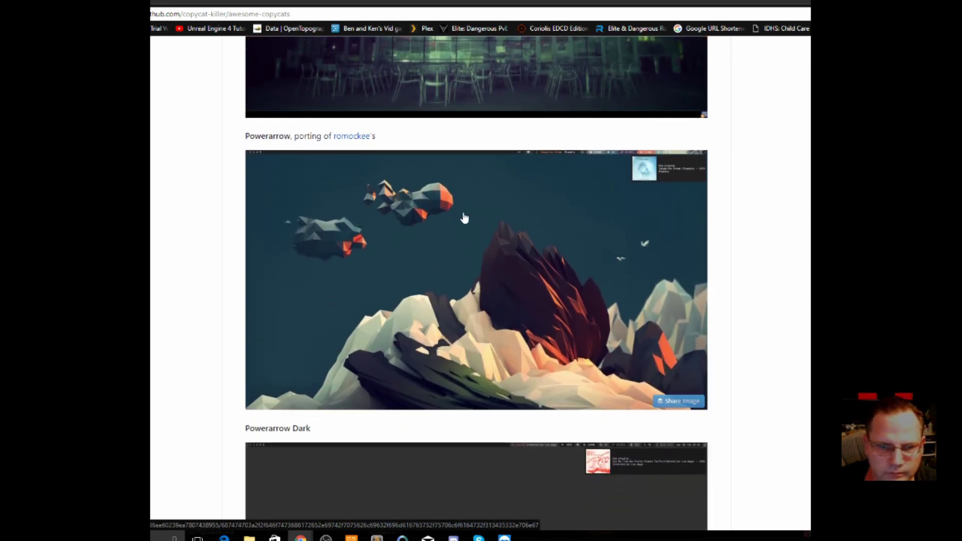
scroll(528, 229, "down", 3)
scroll(501, 246, "down", 3)
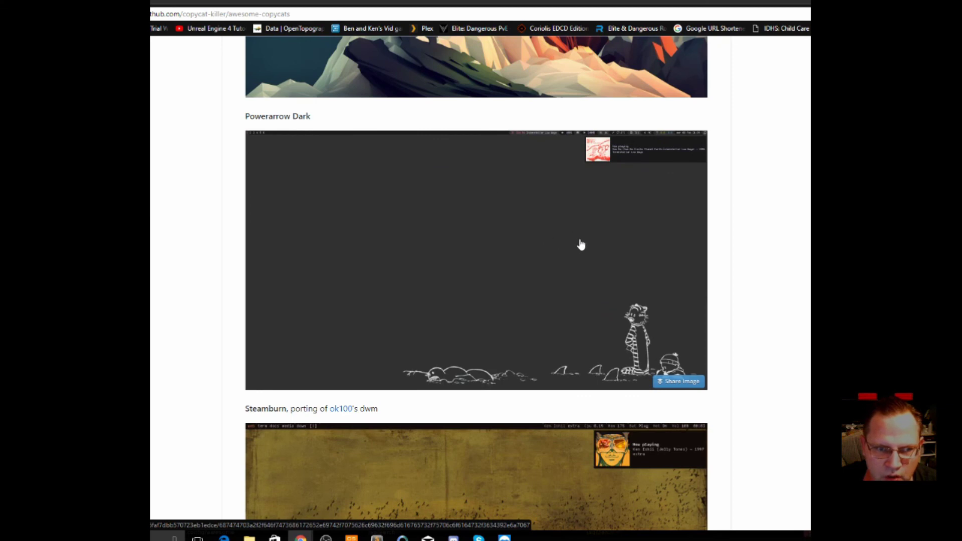
scroll(388, 225, "down", 5)
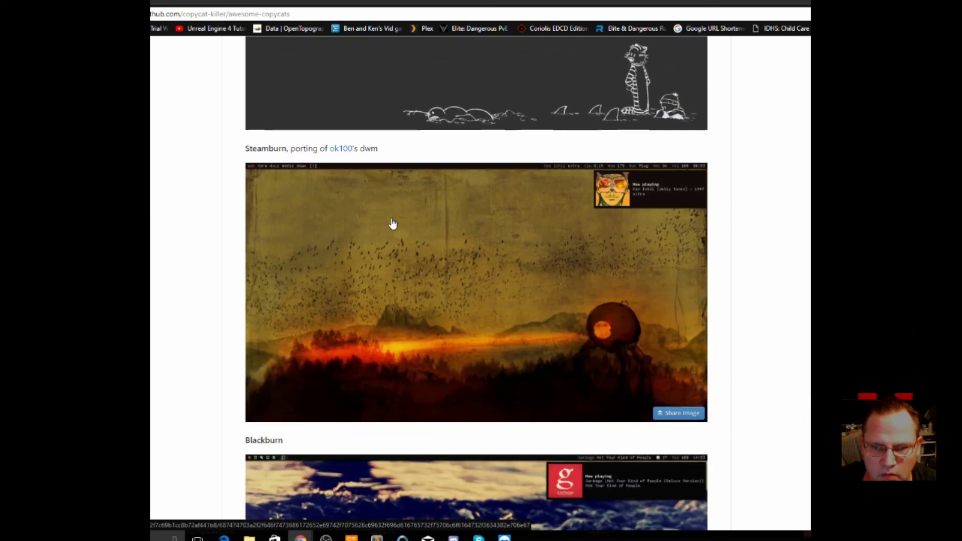
scroll(566, 199, "down", 5)
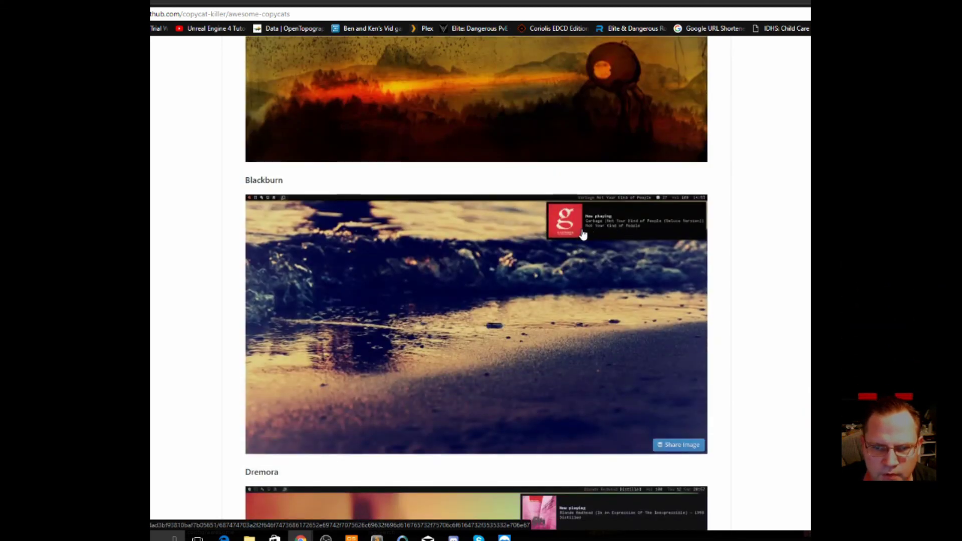
scroll(373, 216, "down", 1)
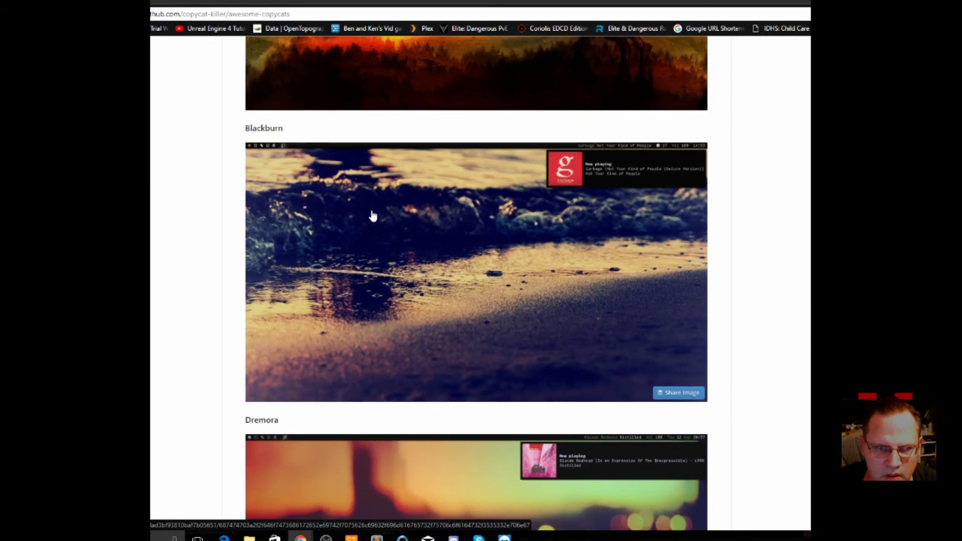
scroll(373, 216, "down", 6)
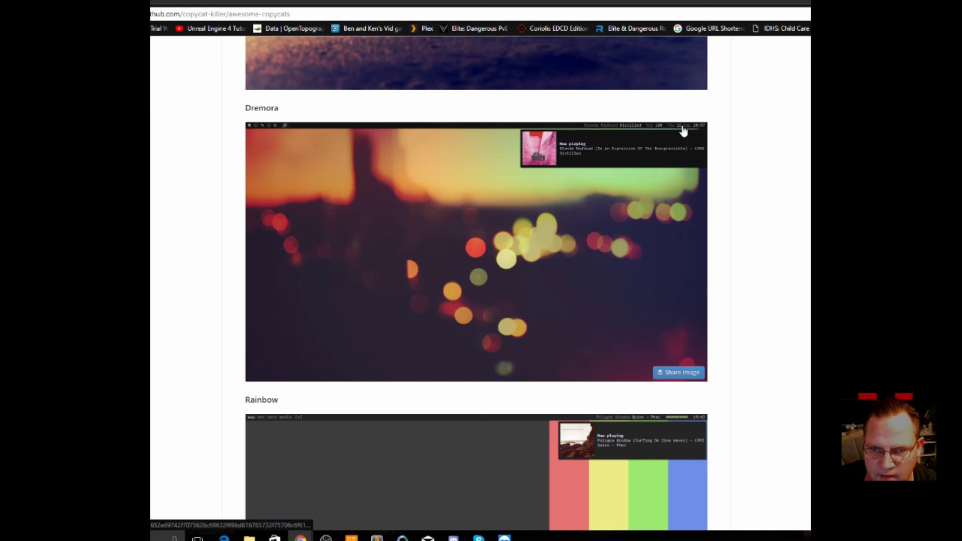
scroll(726, 254, "down", 5)
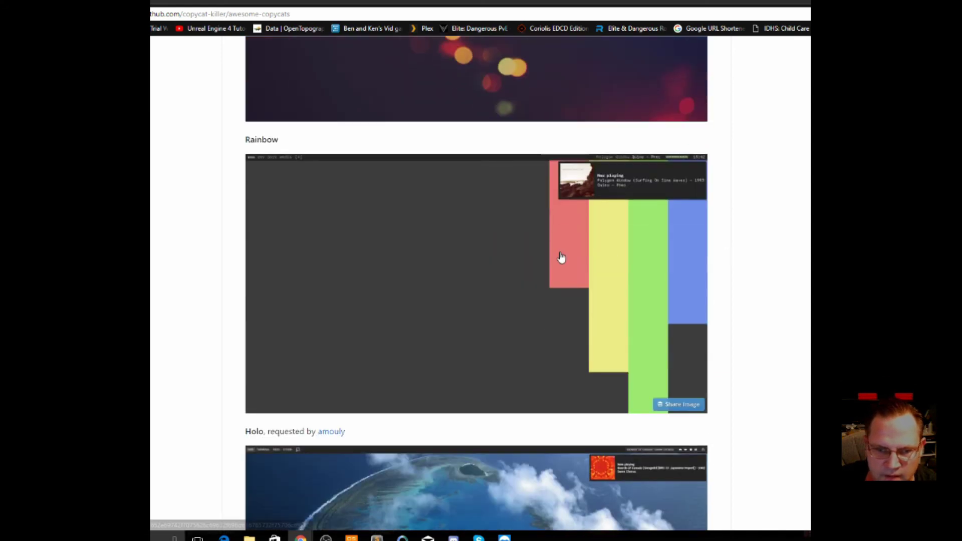
scroll(561, 257, "down", 11)
scroll(559, 256, "down", 8)
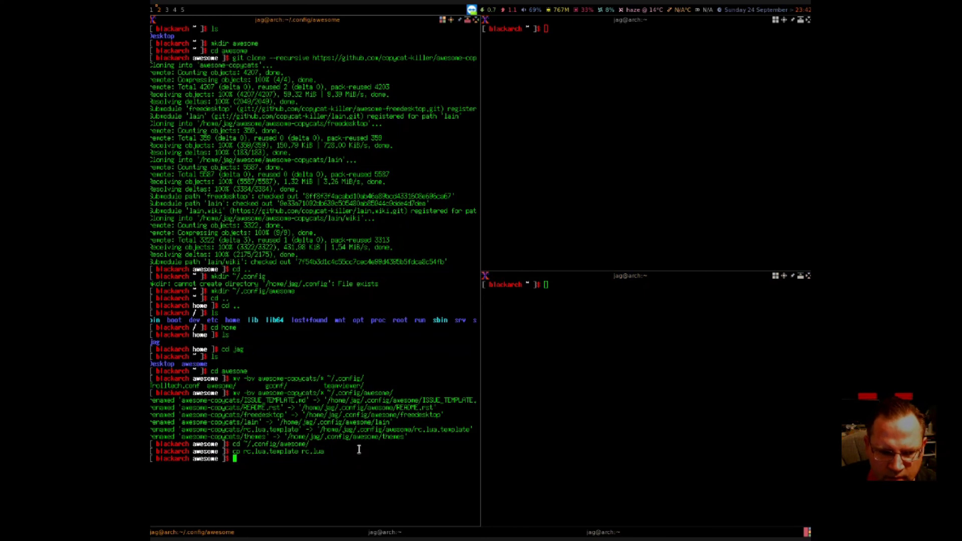
- Focus the bottom-right terminal, then switch focus to the top-right terminal
left_click(524, 473)
left_click(546, 29)
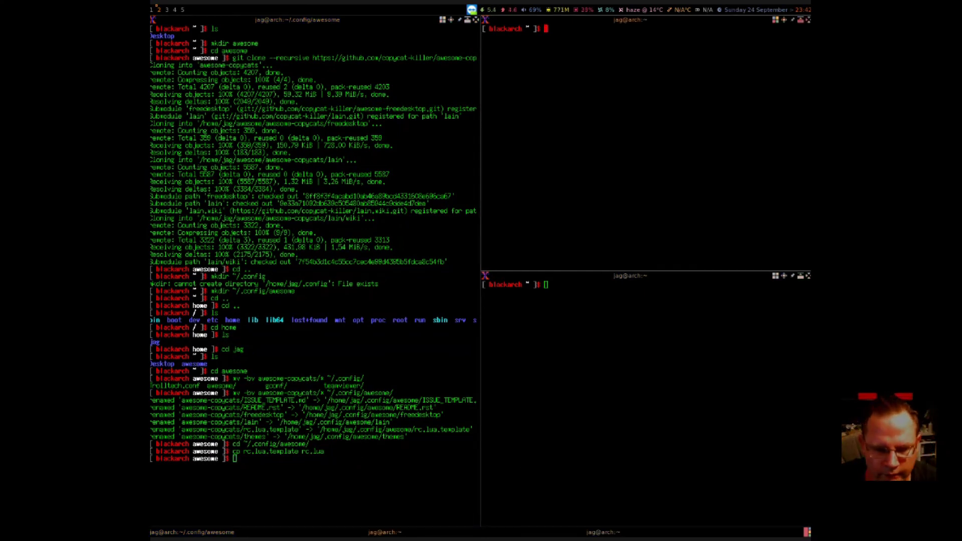